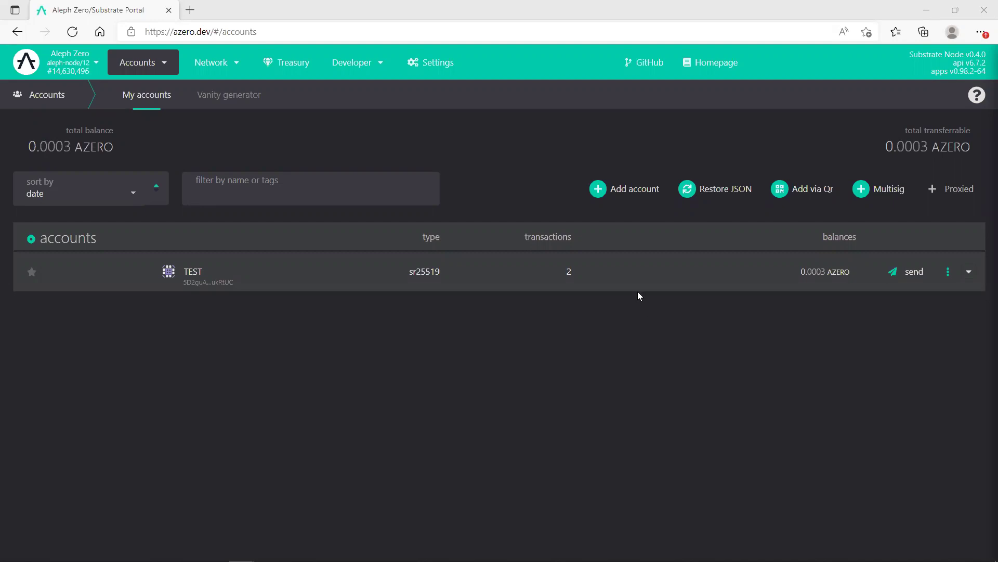
Start a new seed account, erase its generated mnemonic, and close the dialog without saving.
click(612, 201)
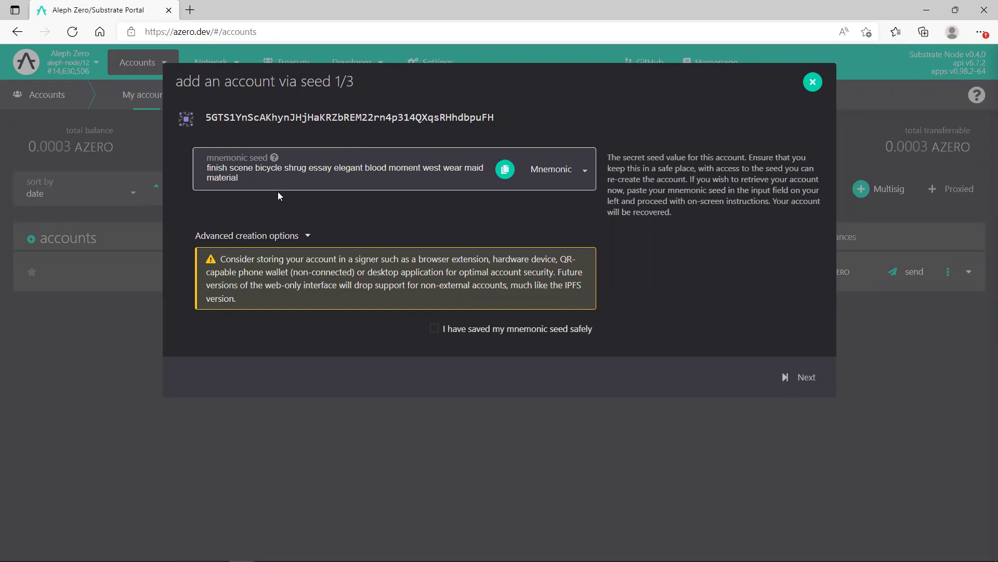
drag(241, 179, 207, 167)
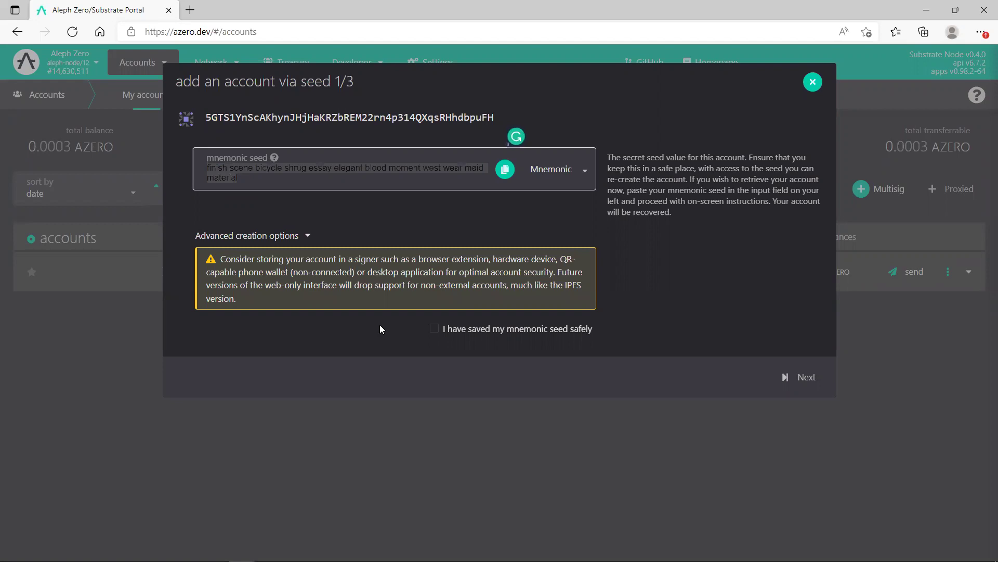
key(BackSpace)
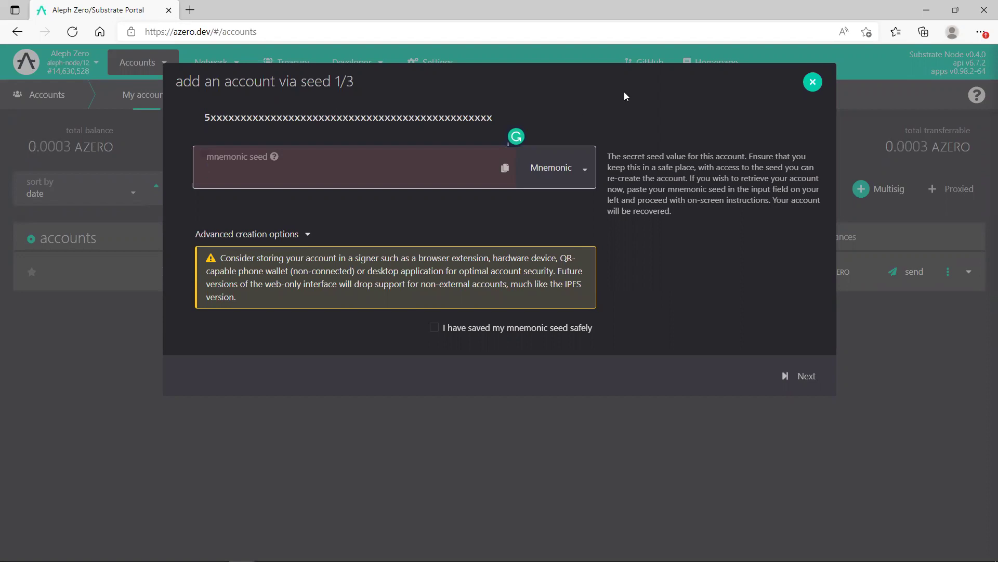
click(813, 82)
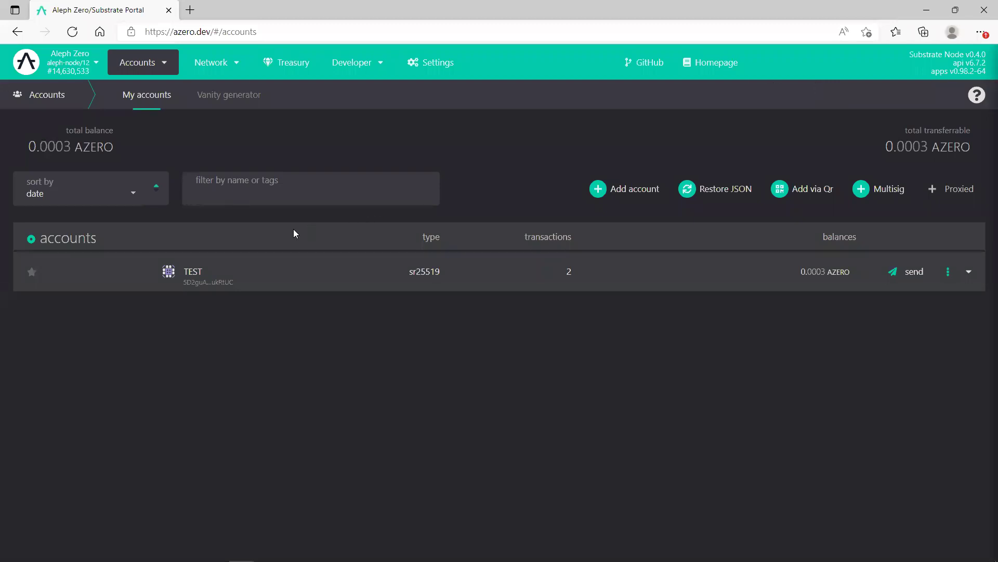
Start a new account, copy its generated mnemonic seed, and confirm it is saved.
click(631, 192)
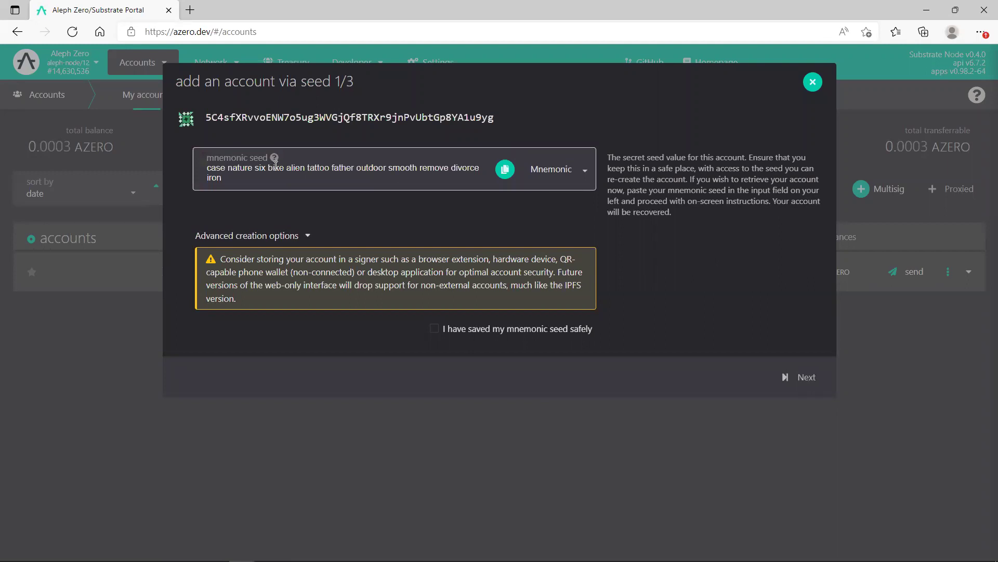
triple_click(353, 168)
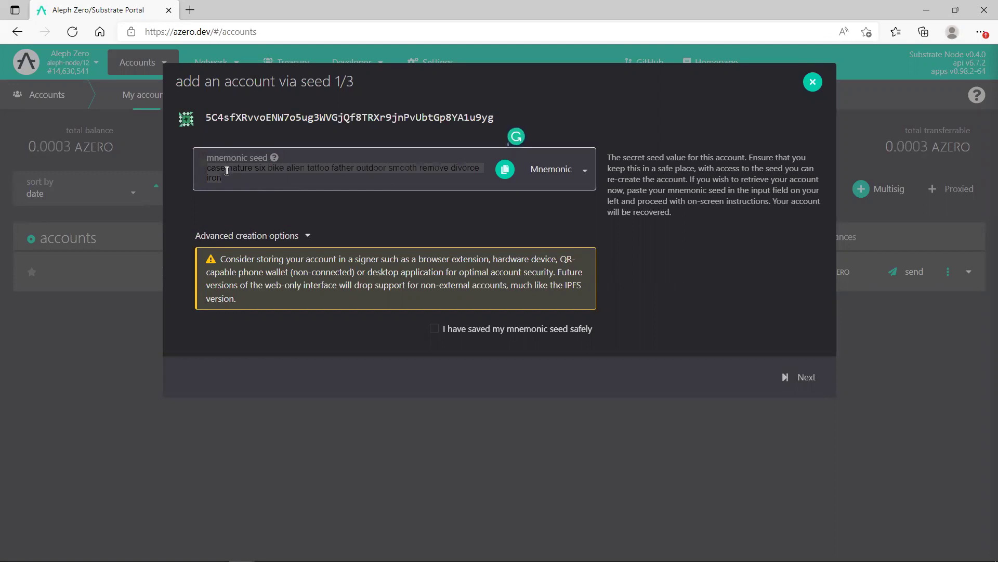
right_click(225, 169)
click(256, 208)
click(435, 329)
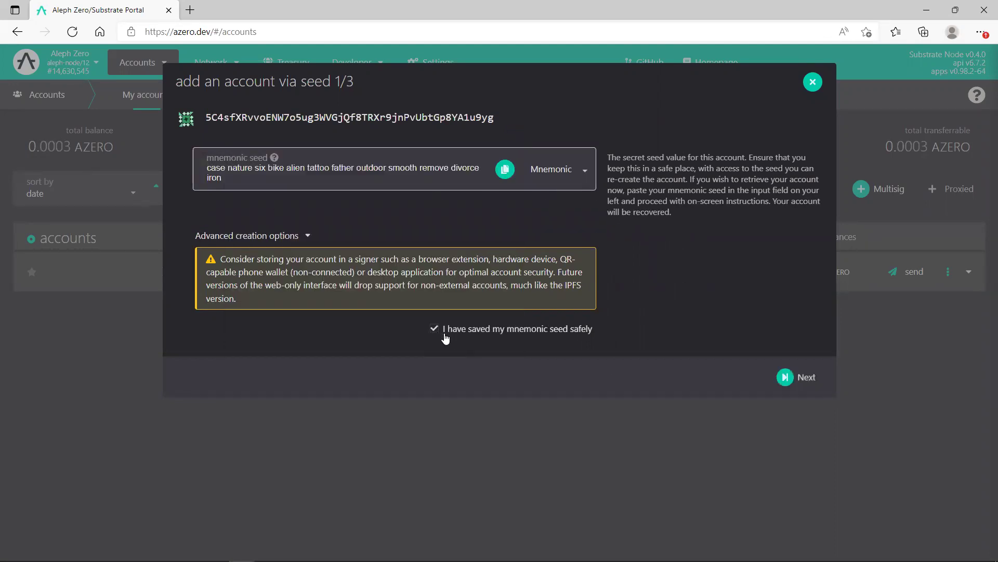
Name the account 'test 2', set and confirm its password, and save it.
click(807, 379)
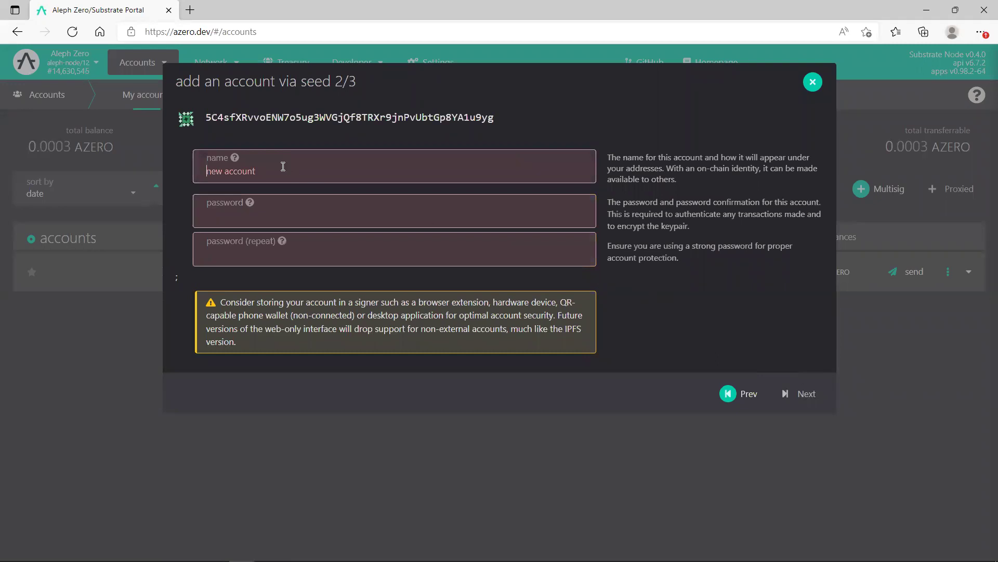
text(test 2)
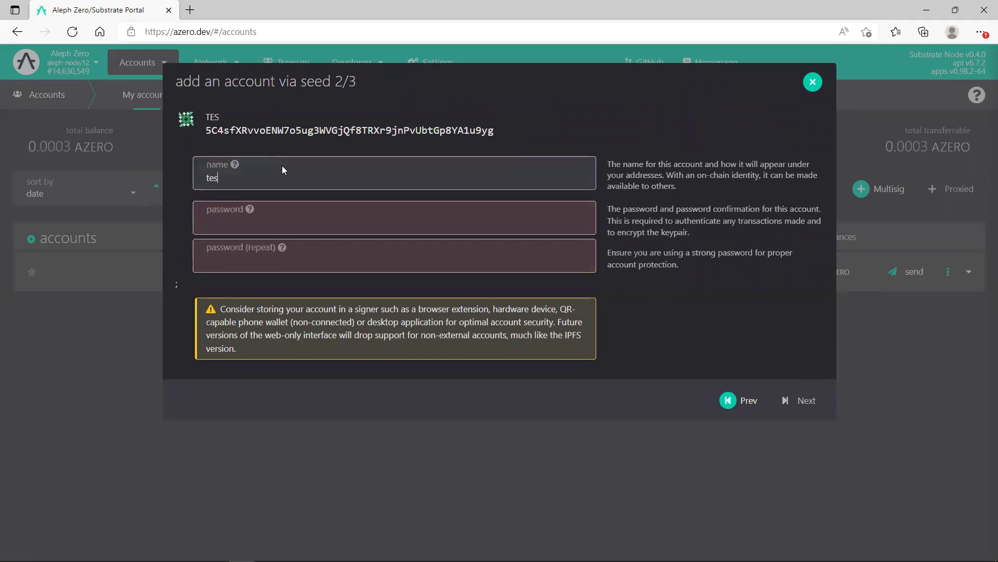
click(257, 215)
text(•••••)
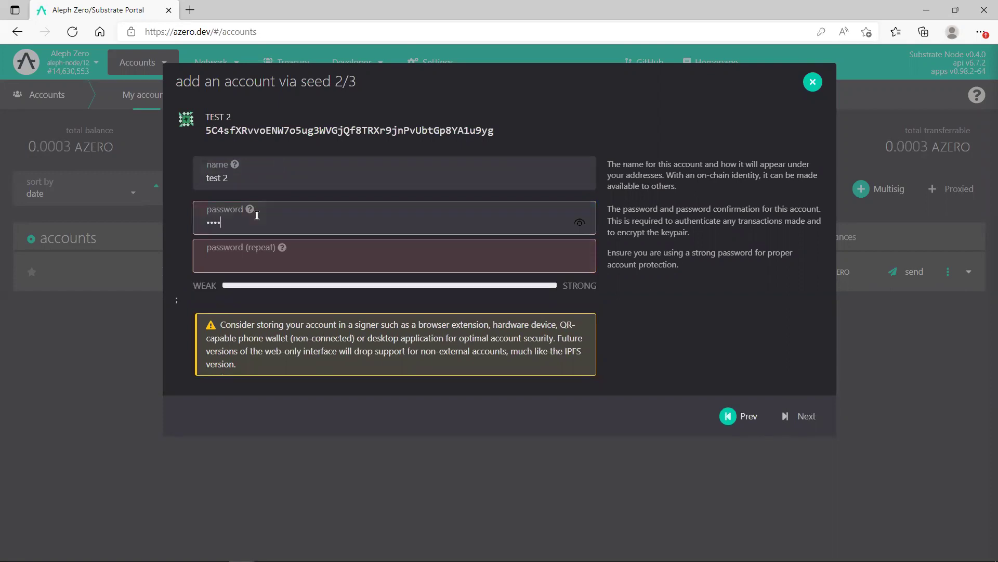
click(242, 262)
text(•••••)
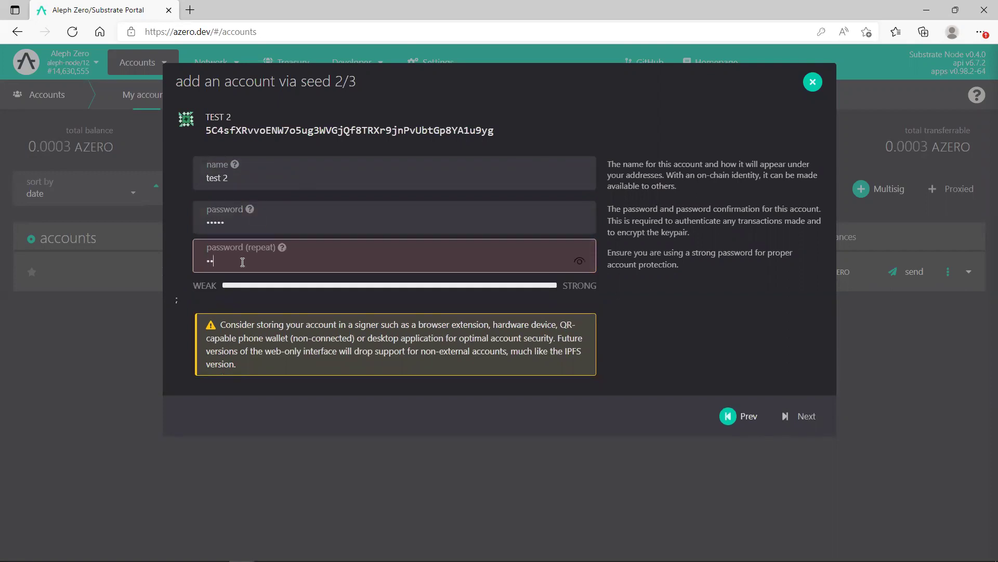
click(795, 416)
click(794, 336)
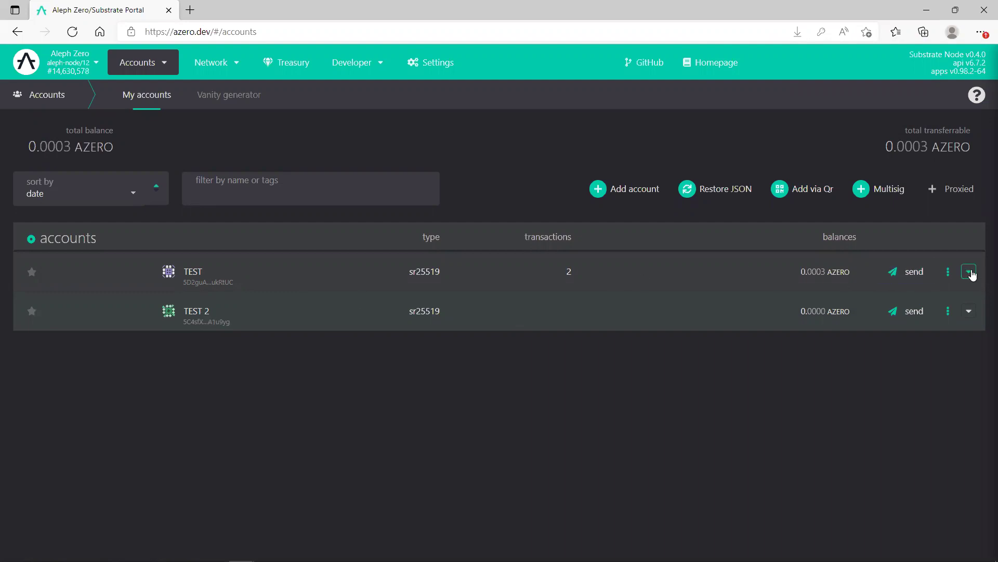
Forget the original TEST account from its row menu and confirm the removal.
click(970, 272)
click(954, 275)
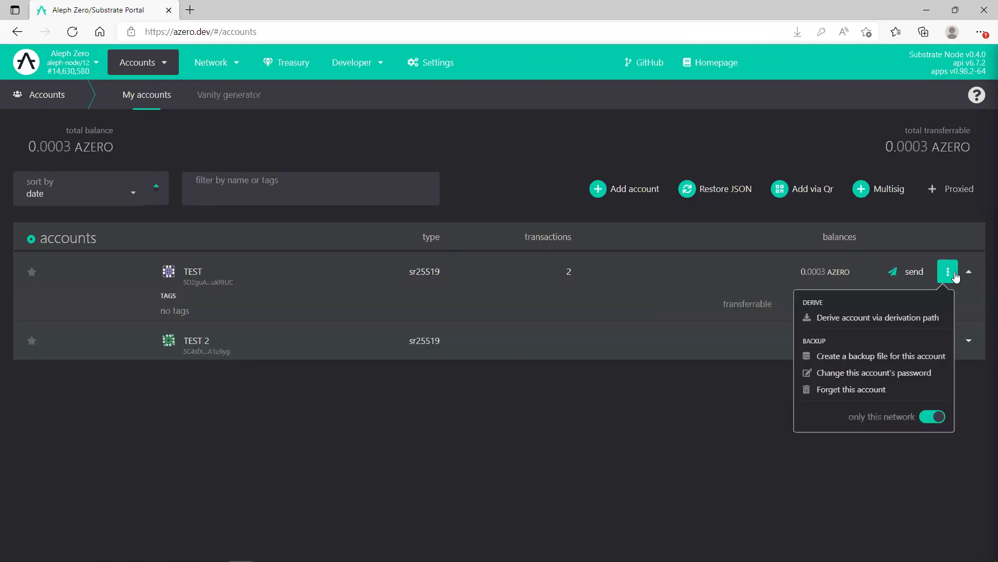
click(865, 389)
click(732, 222)
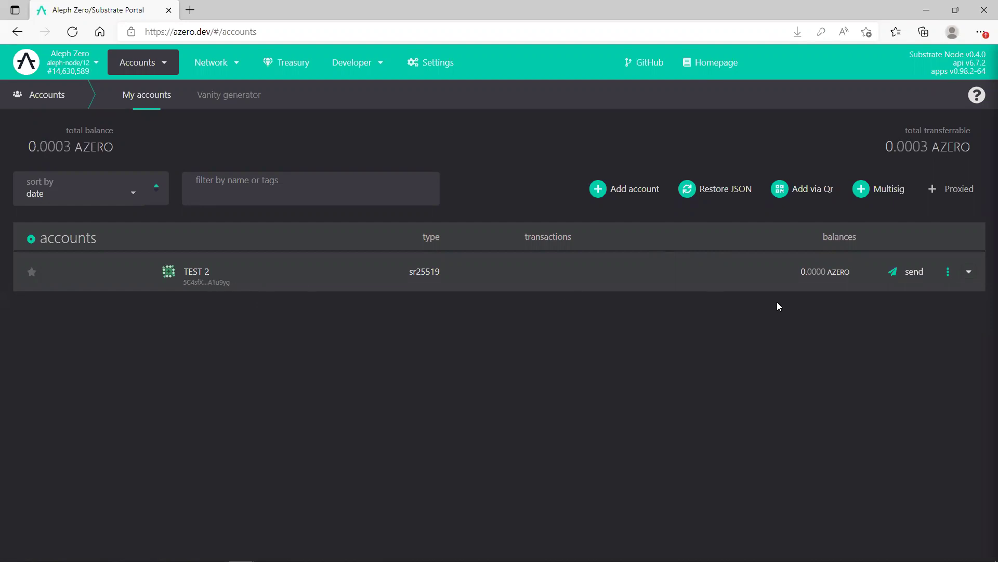
Forget the TEST 2 account from its row menu and confirm the removal.
click(970, 277)
click(969, 277)
click(948, 272)
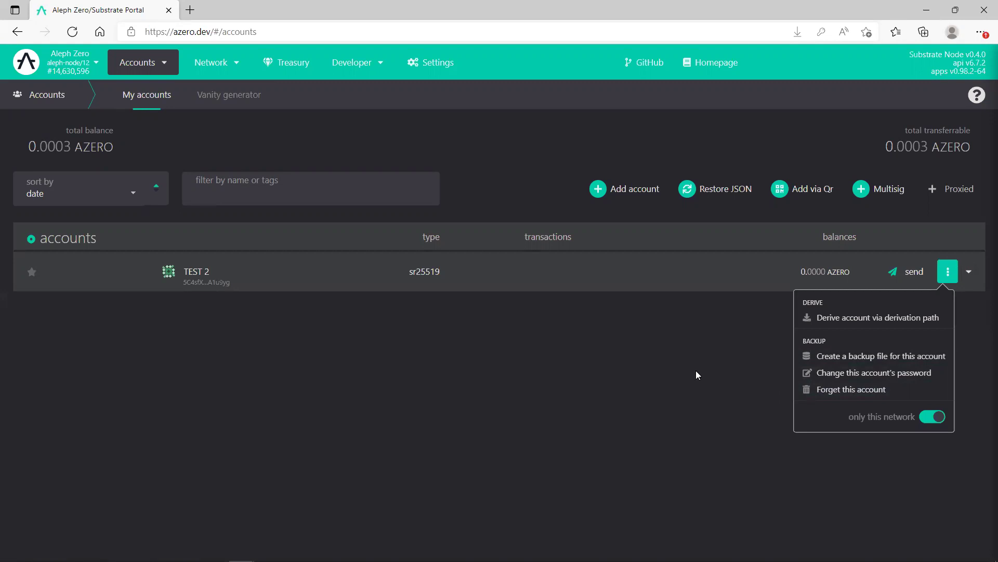
click(844, 391)
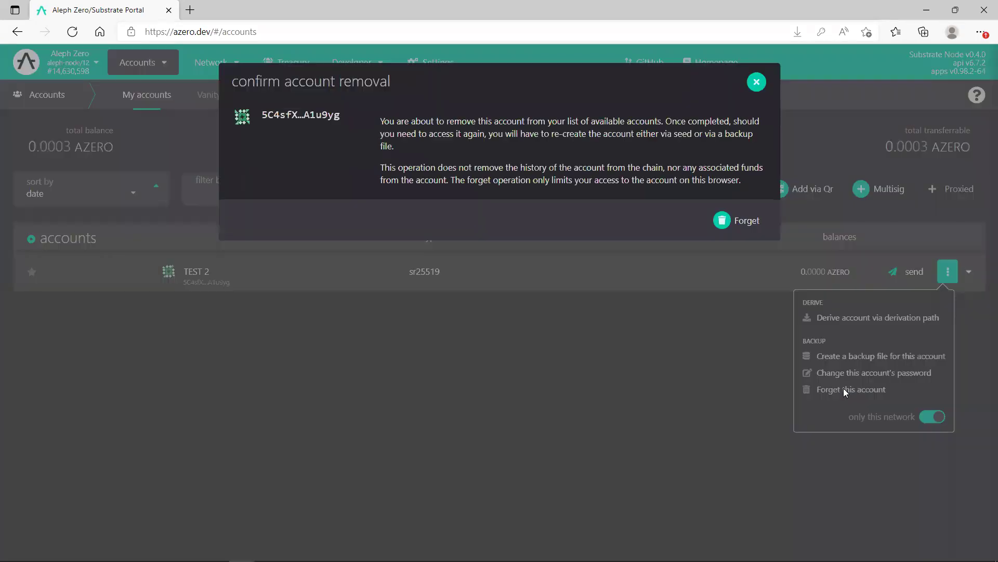
click(743, 223)
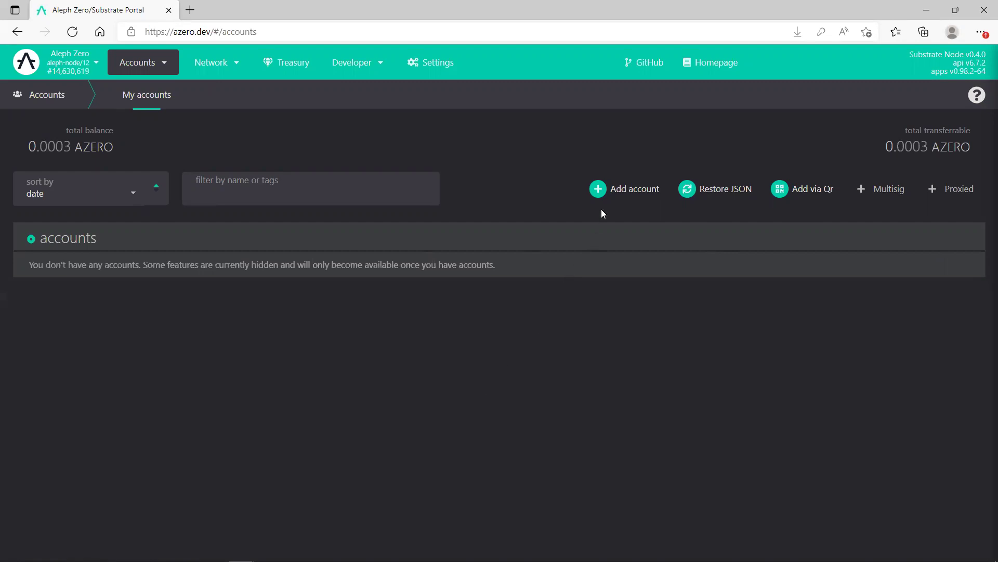
In a new add-account dialog, replace the generated seed with the pasted saved 12-word mnemonic.
click(619, 190)
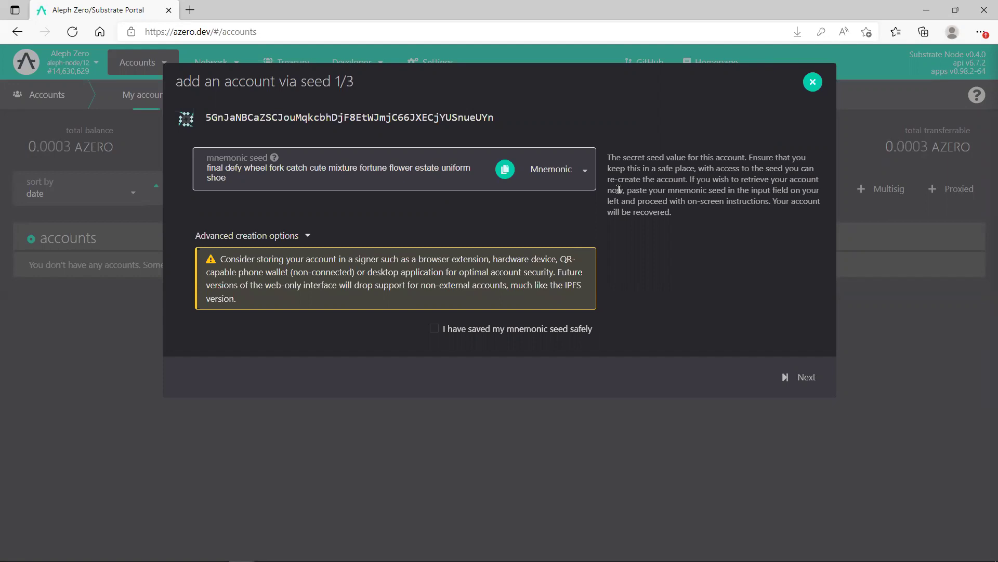
click(245, 180)
key(BackSpace)
key(BackSpace)
key(BackSpace)
key(BackSpace)
key(BackSpace)
key(BackSpace)
key(BackSpace)
key(BackSpace)
key(BackSpace)
key(BackSpace)
key(BackSpace)
key(BackSpace)
key(BackSpace)
key(BackSpace)
key(BackSpace)
key(BackSpace)
key(BackSpace)
key(BackSpace)
key(BackSpace)
key(BackSpace)
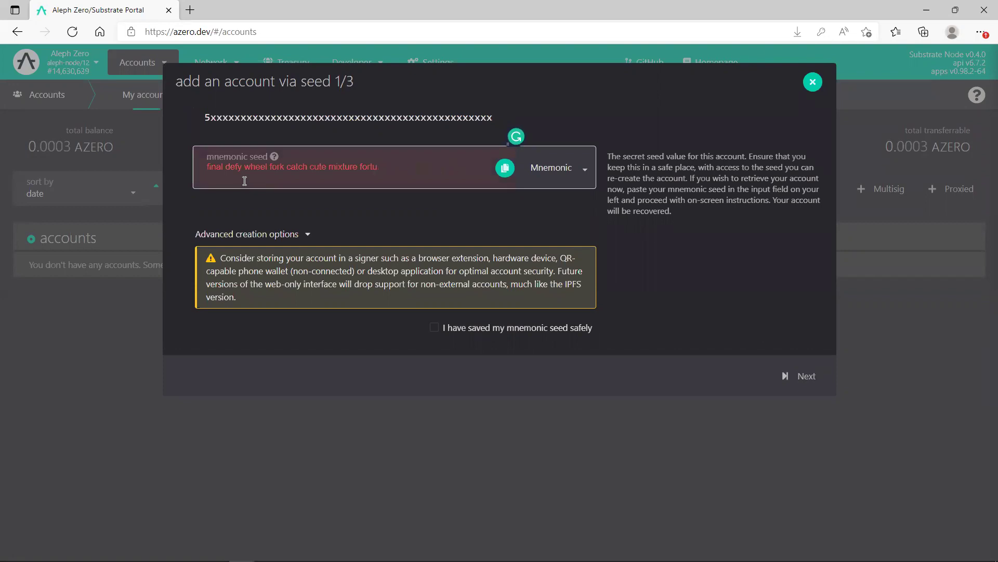
key(BackSpace)
key(BackSpace)
key(BackSpace)
key(BackSpace)
key(BackSpace)
key(BackSpace)
key(BackSpace)
key(BackSpace)
key(BackSpace)
key(BackSpace)
key(BackSpace)
key(BackSpace)
key(BackSpace)
key(BackSpace)
key(BackSpace)
key(BackSpace)
key(BackSpace)
key(BackSpace)
key(BackSpace)
key(BackSpace)
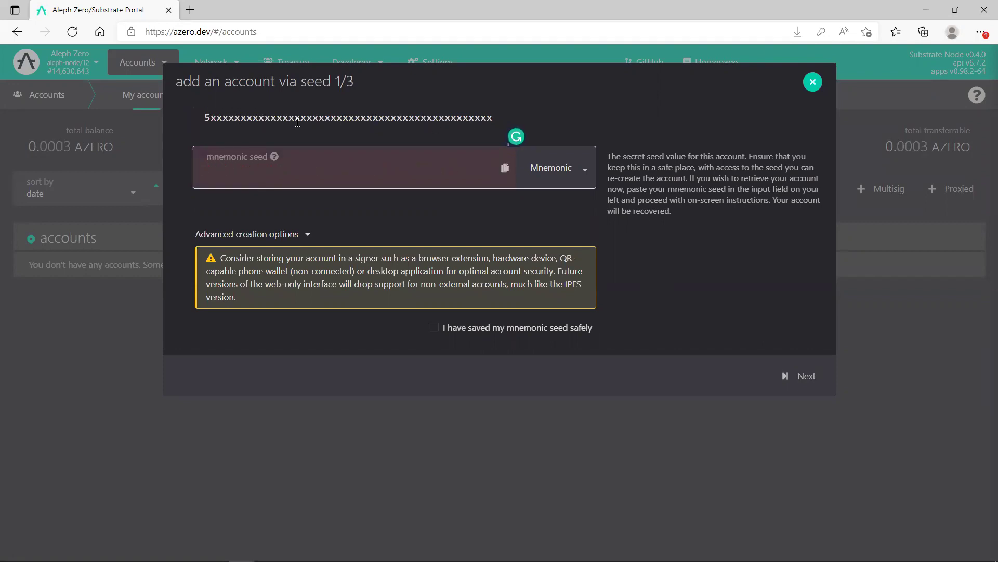
right_click(215, 163)
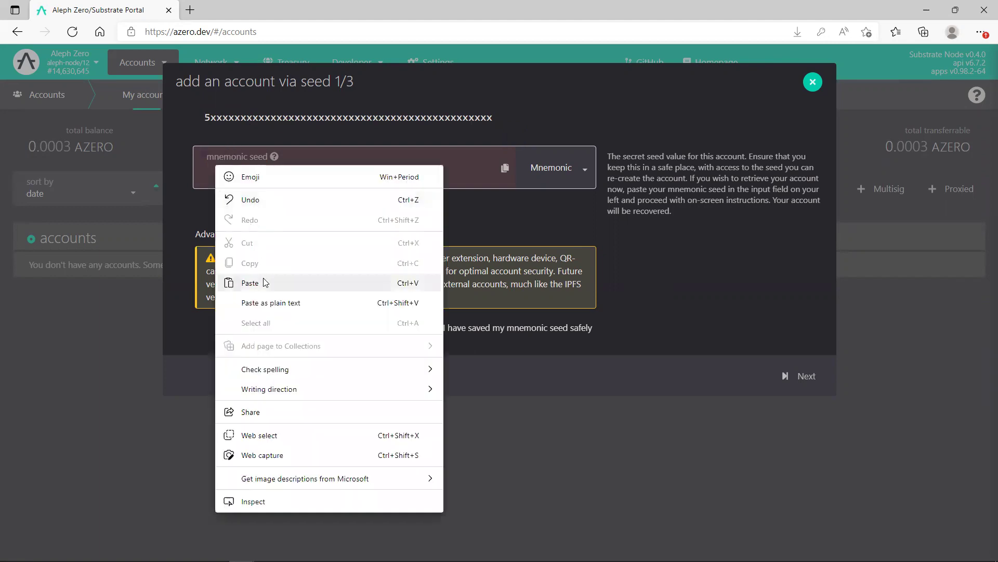
click(263, 278)
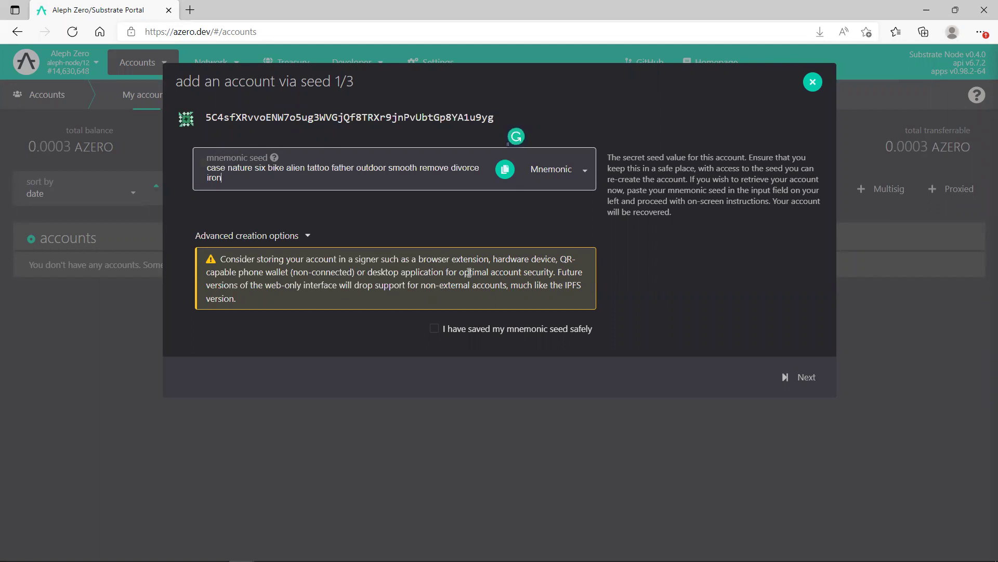
Confirm the seed is saved, name the account 'test 2', set its password twice, and save.
click(435, 328)
click(815, 377)
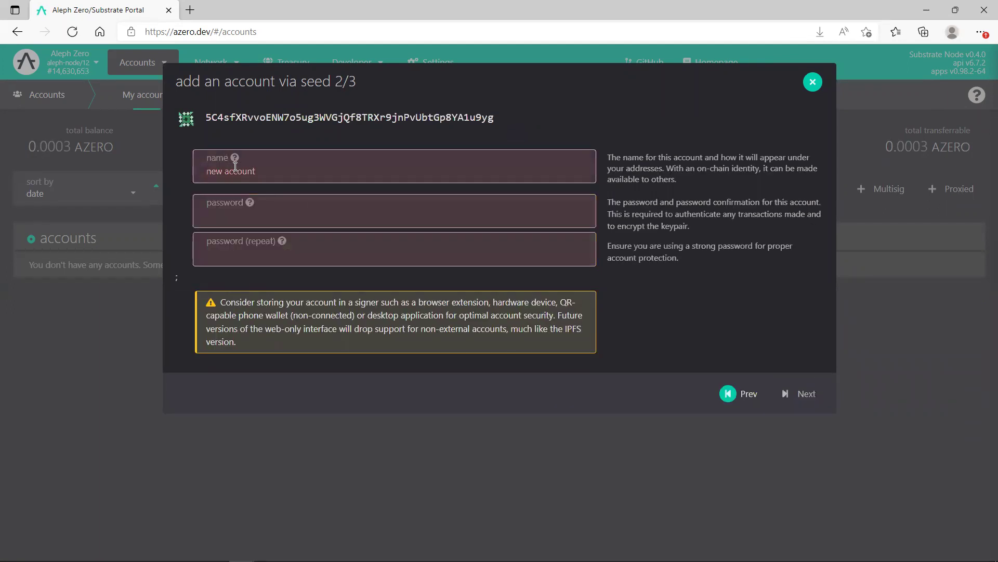
text(test 2)
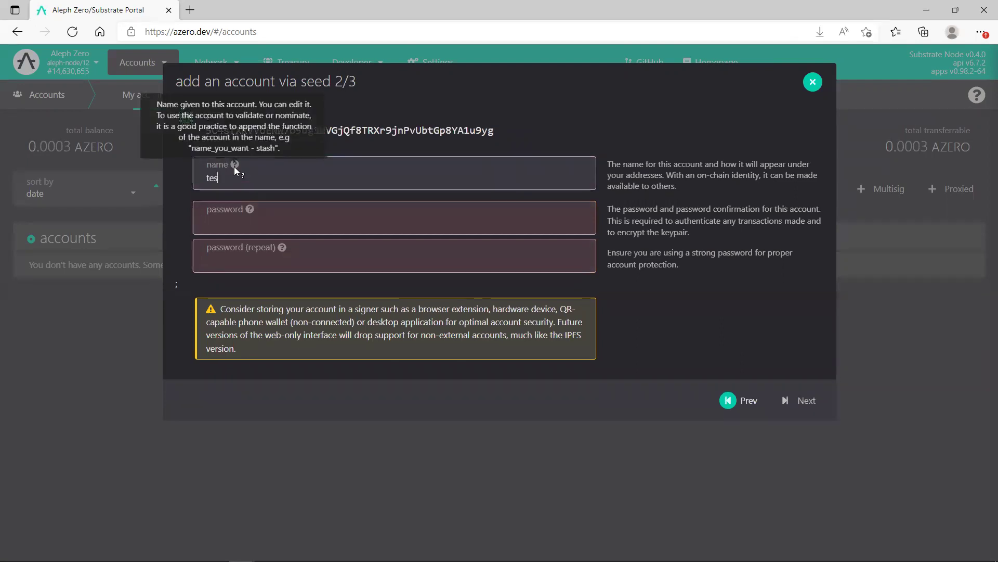
click(281, 229)
text(•••••)
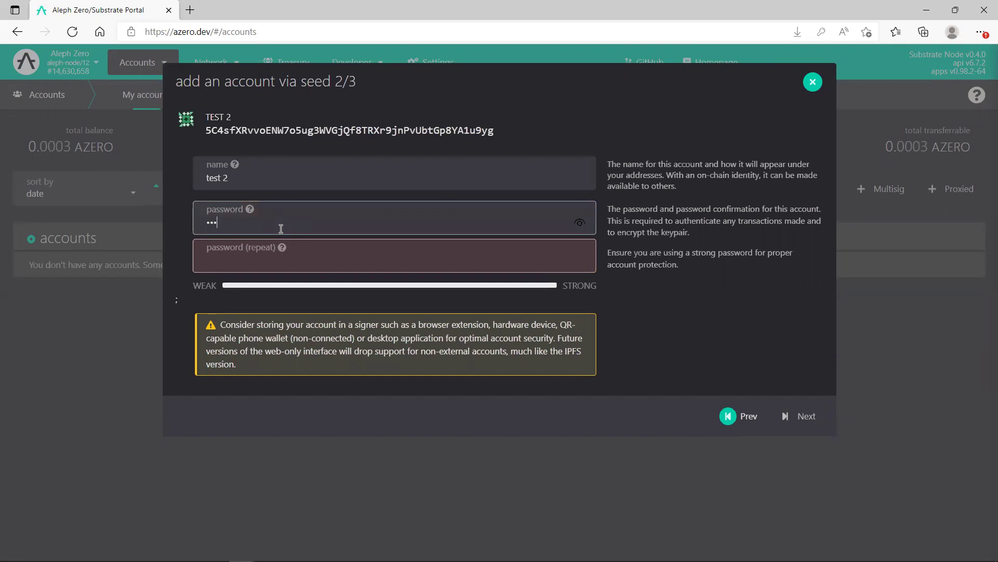
click(263, 252)
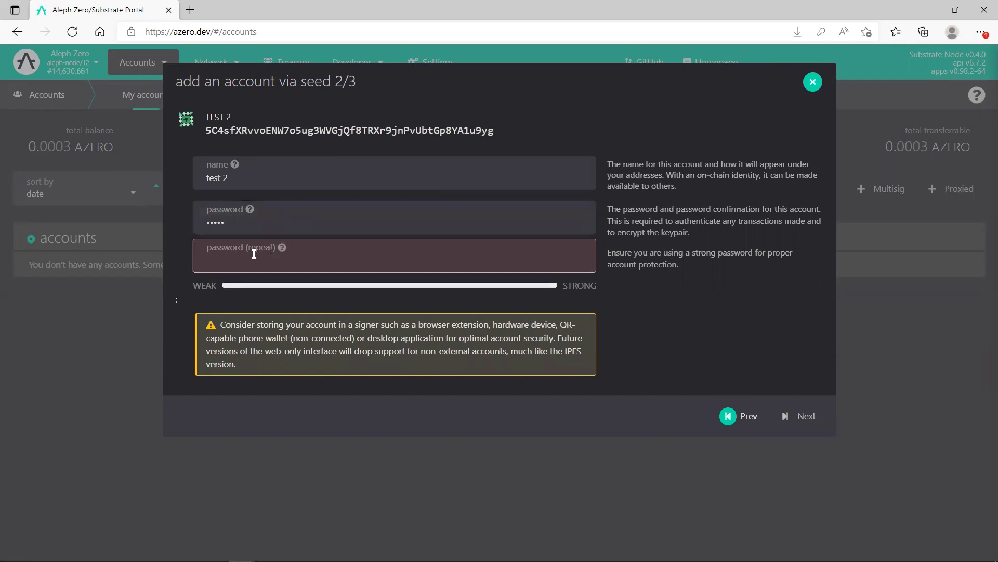
text(•••••)
click(793, 415)
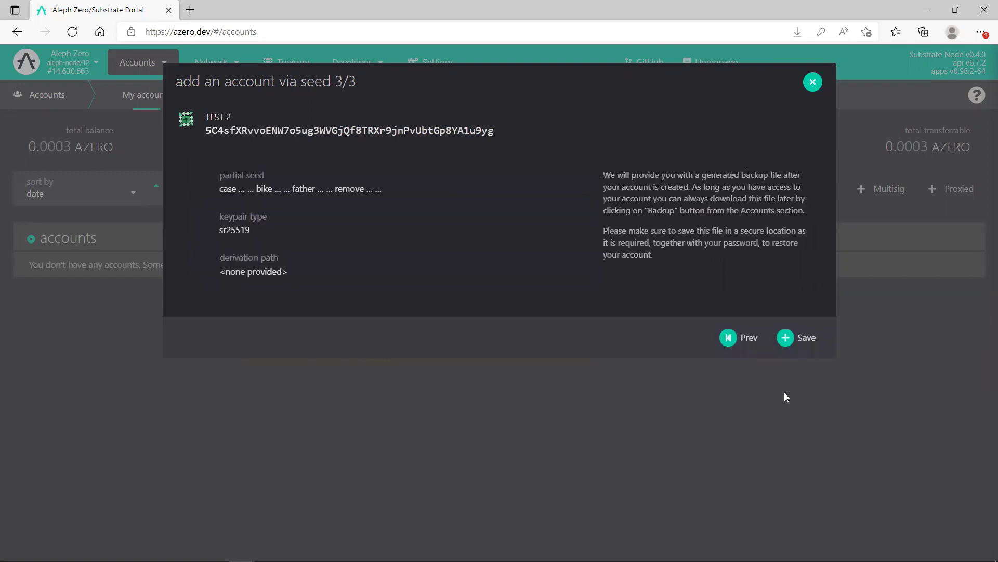
click(800, 341)
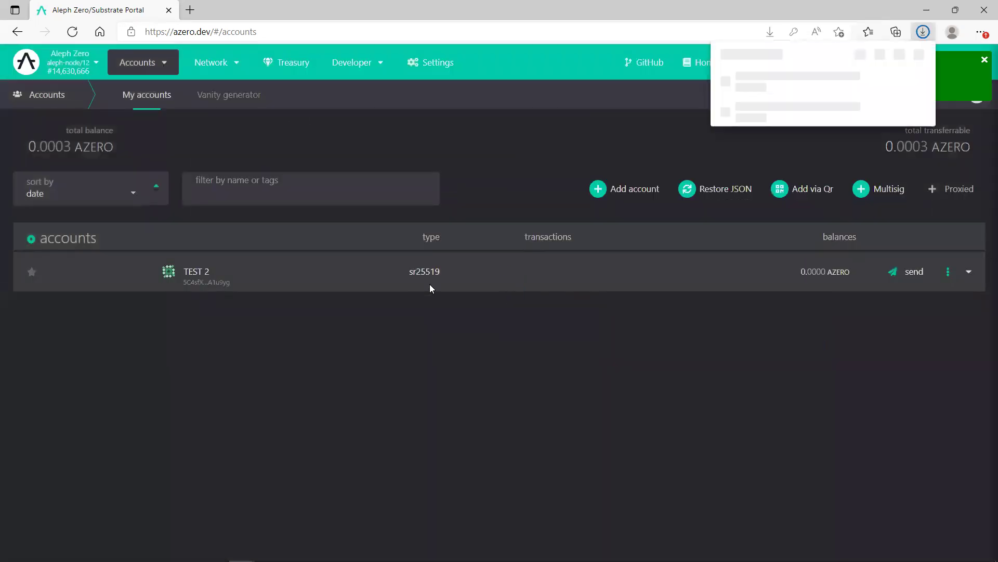